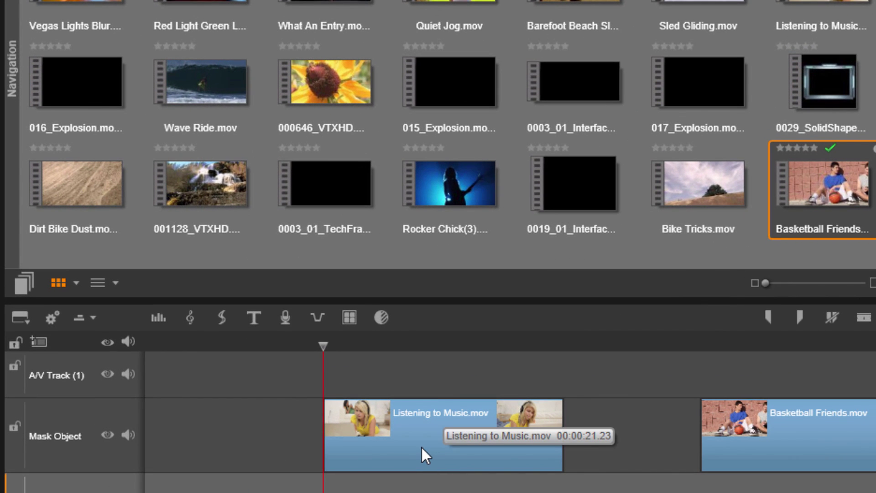
- Open the context menu of the Listening to Music.mov clip on the timeline
right_click(422, 447)
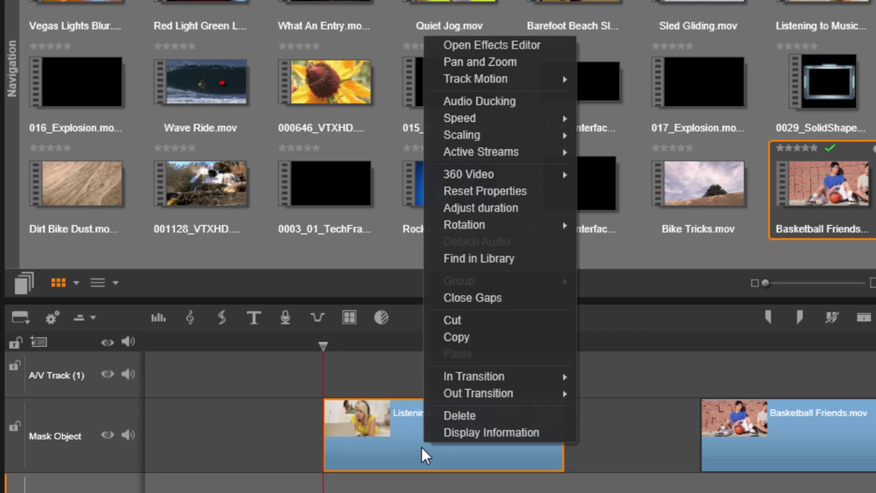
- Apply the Track Motion > Mask Object effect to Listening to Music.mov
mouse_move(469, 81)
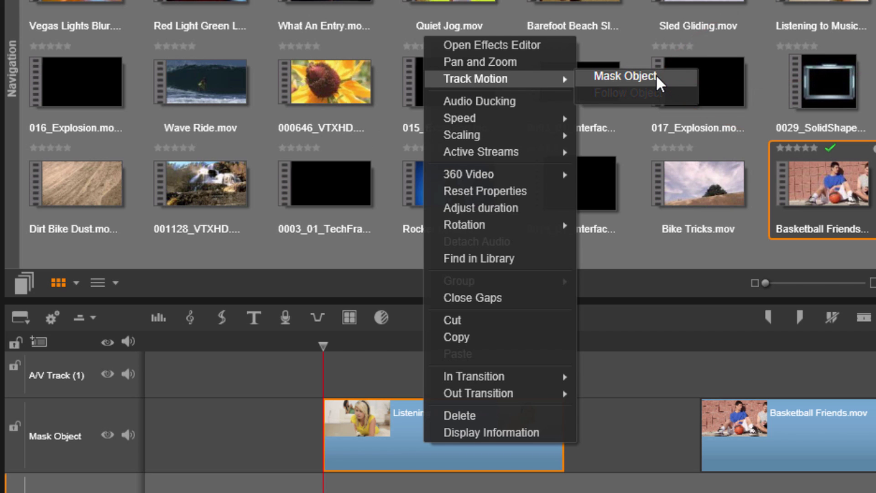
left_click(657, 76)
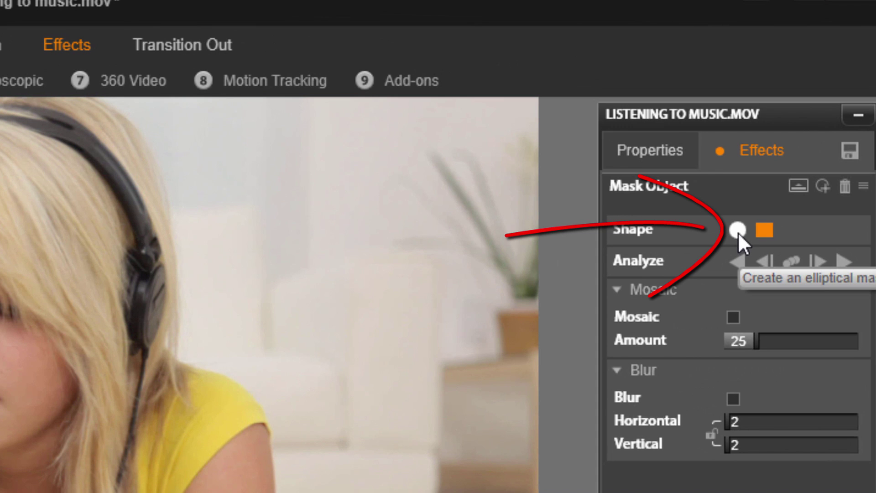
- Draw an elliptical mask over the girl's face, widened left, stretched to her chin, narrowed right
left_click(738, 231)
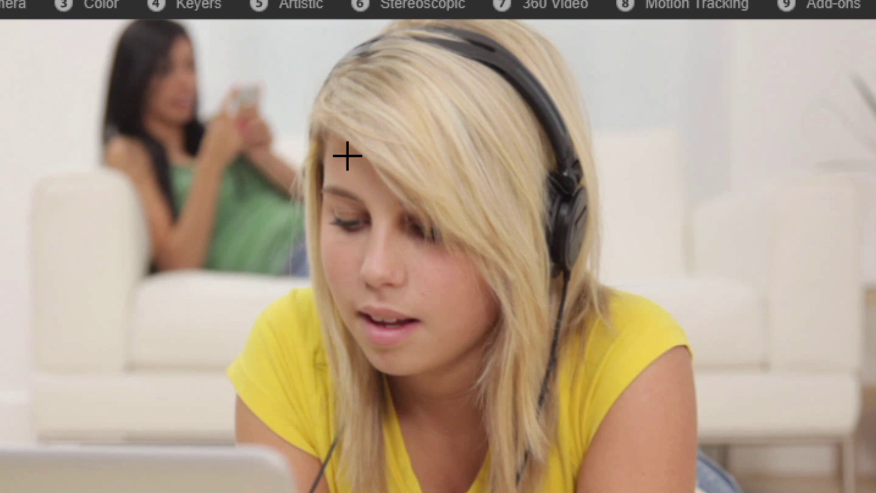
left_click_drag(351, 160, 512, 328)
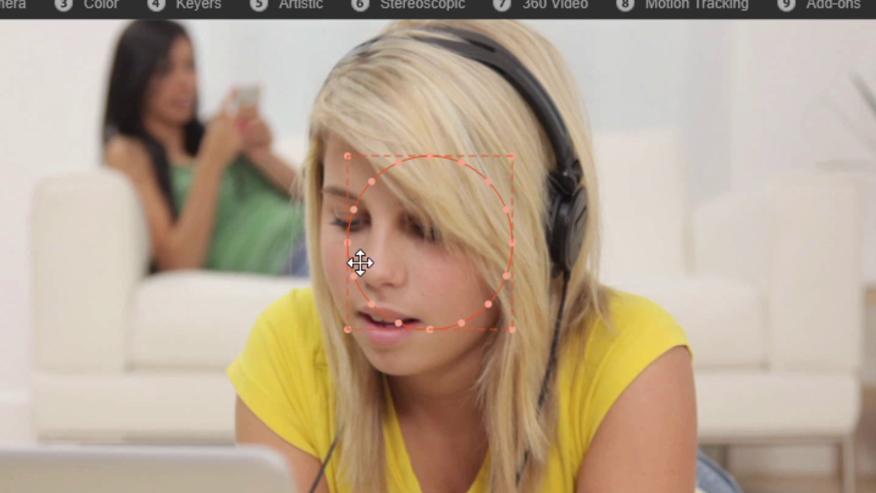
left_click_drag(347, 244, 324, 242)
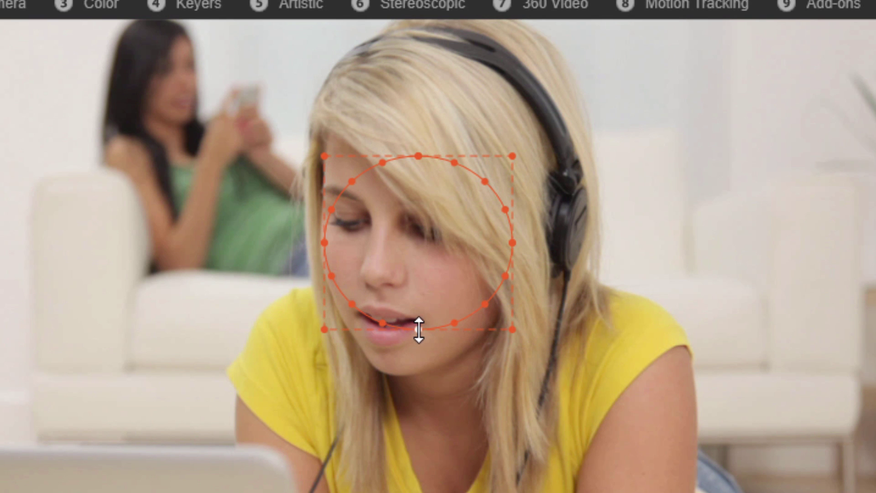
left_click_drag(418, 328, 415, 375)
mouse_move(510, 272)
left_mouse_down()
mouse_move(479, 268)
mouse_move(496, 273)
left_mouse_up()
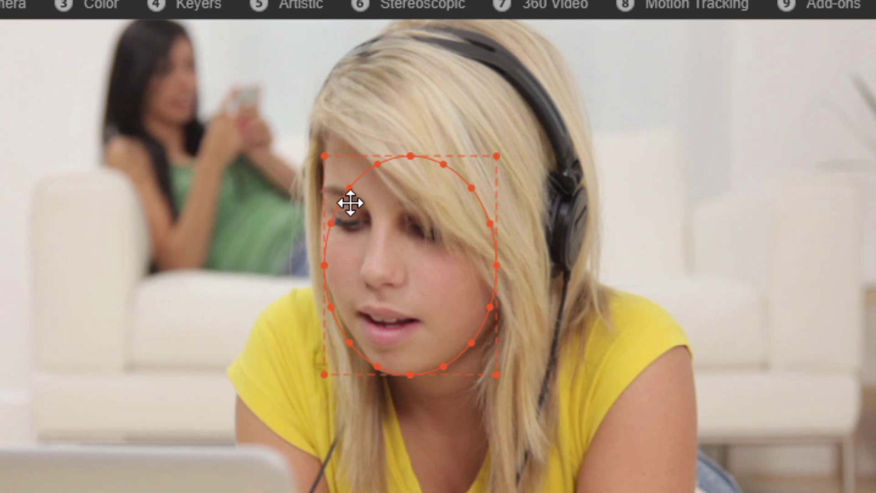
- Reshape the mask's top, left and right points so it hugs her face
left_click_drag(349, 188, 333, 168)
left_click_drag(331, 223, 321, 223)
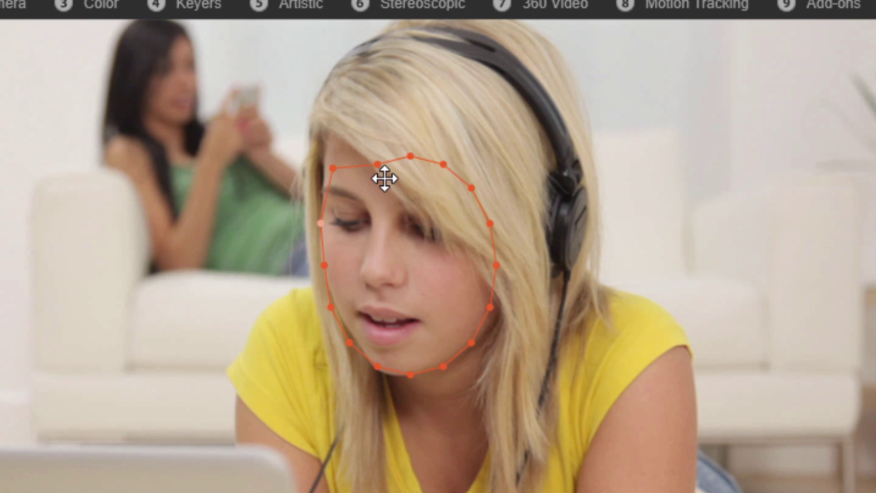
left_click_drag(369, 166, 356, 150)
left_click_drag(410, 155, 403, 149)
left_click(440, 164)
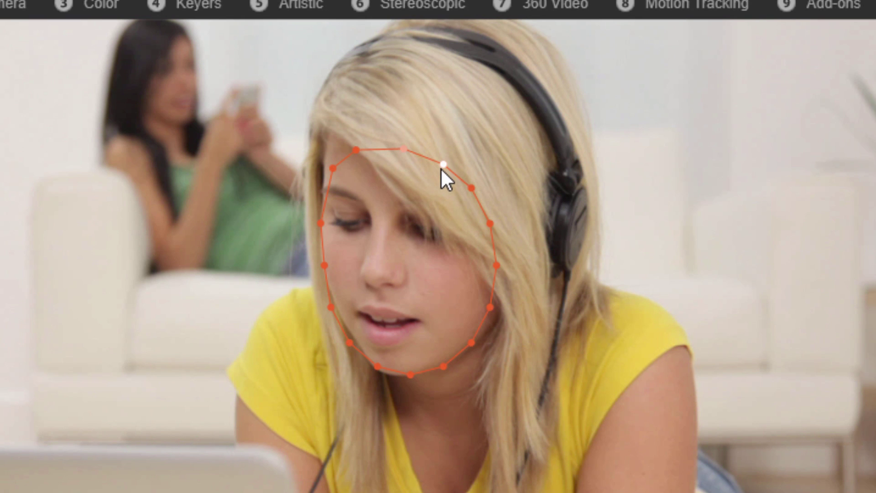
left_click(471, 188)
left_click_drag(470, 192, 480, 223)
left_click_drag(492, 269, 489, 269)
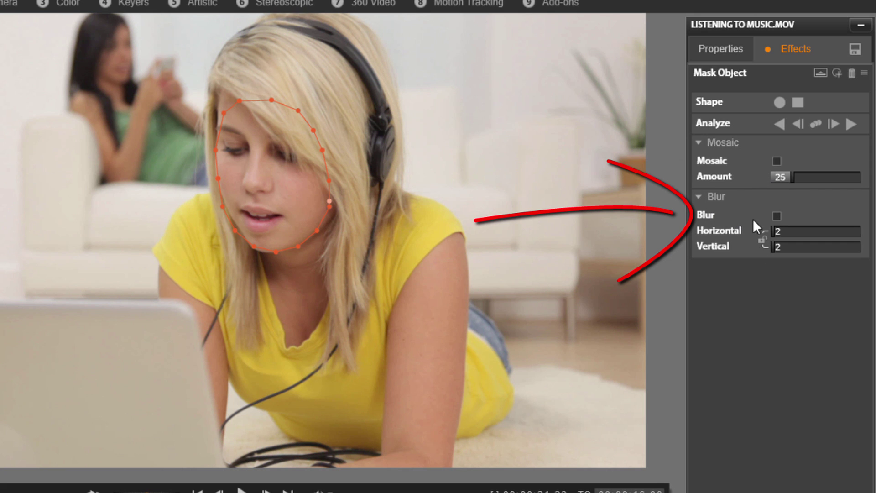
- Enable Mosaic and Blur on the masked face, with horizontal and vertical blur 25
left_click(777, 161)
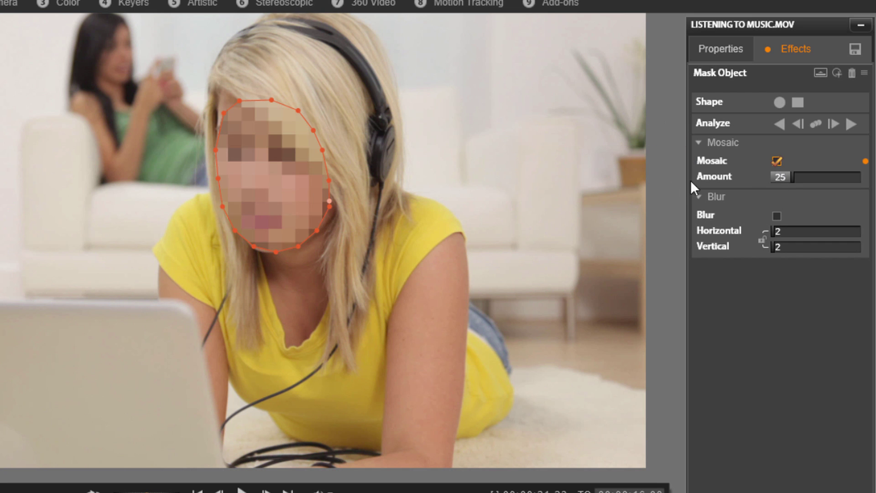
left_click(776, 161)
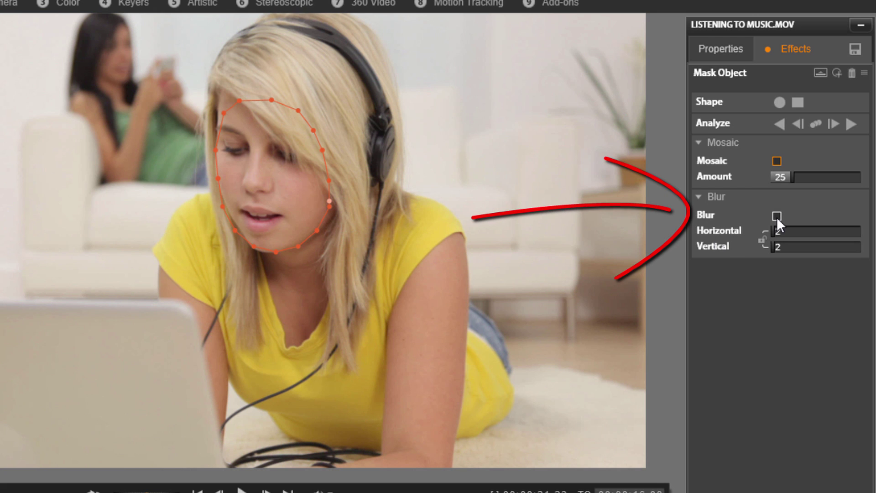
left_click(777, 216)
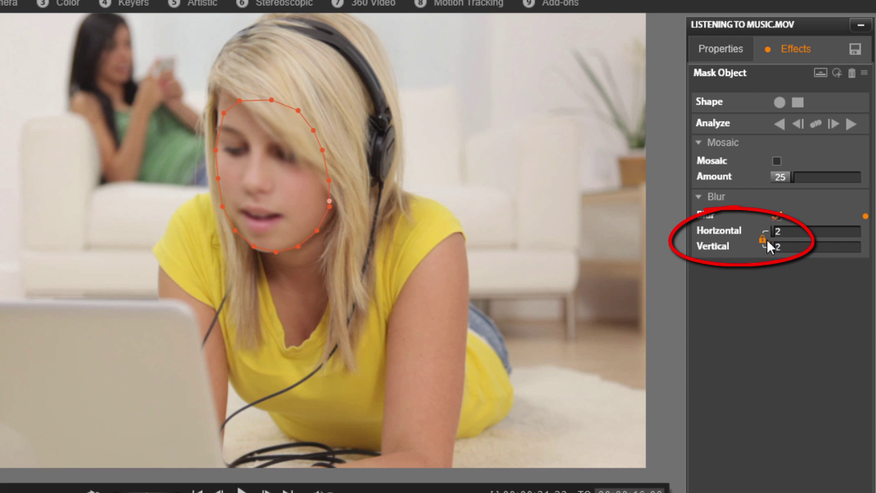
left_click(783, 231)
type("25")
key("Return")
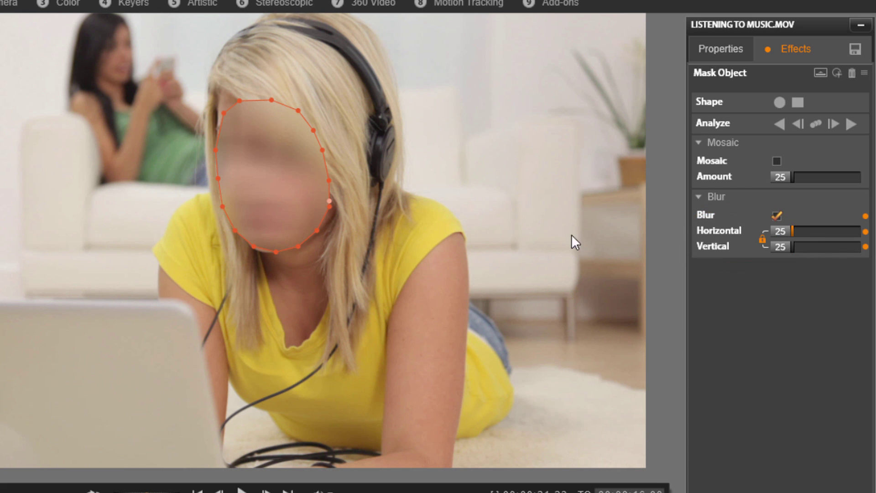
left_click(776, 162)
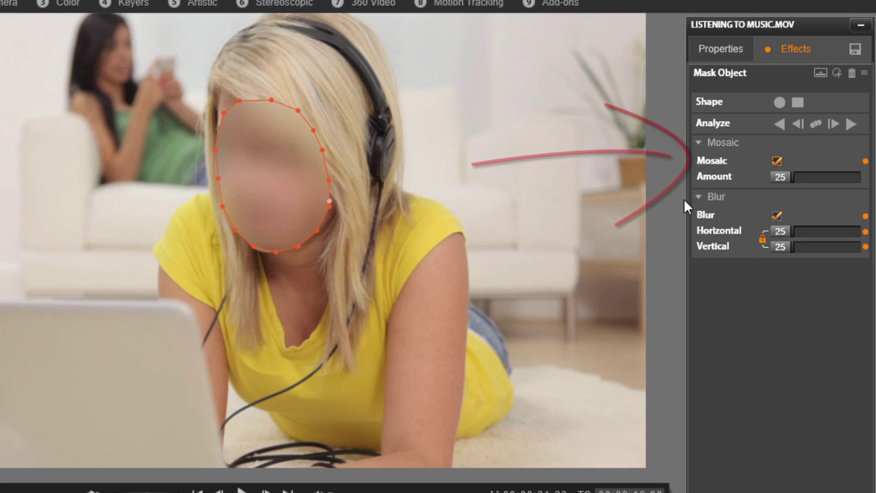
left_click(776, 214)
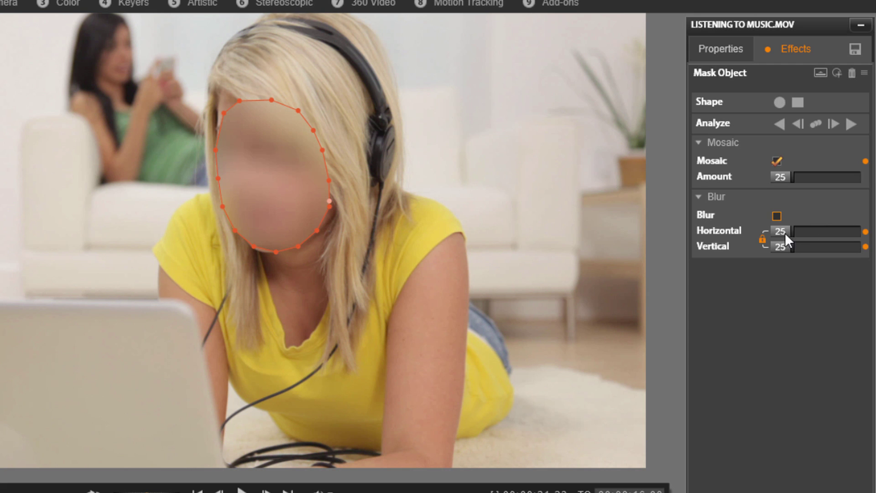
left_click(776, 216)
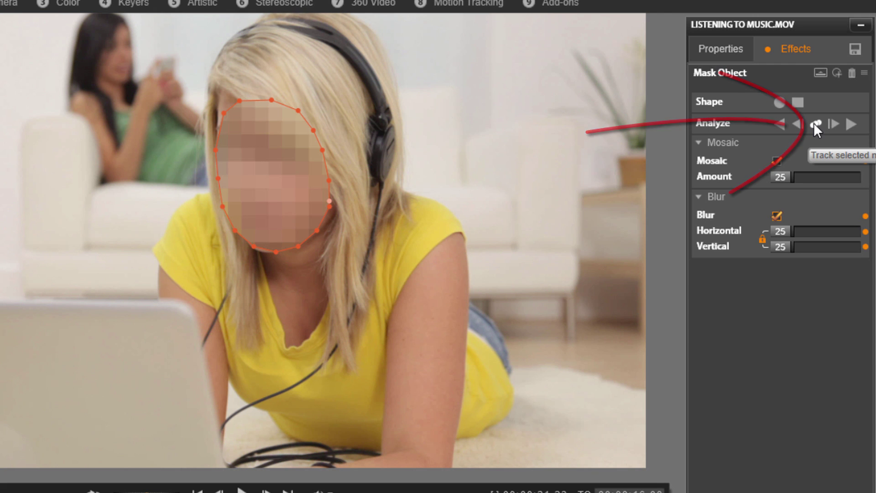
- Track the face mask across Listening to Music.mov and step forward to check it
left_click(814, 122)
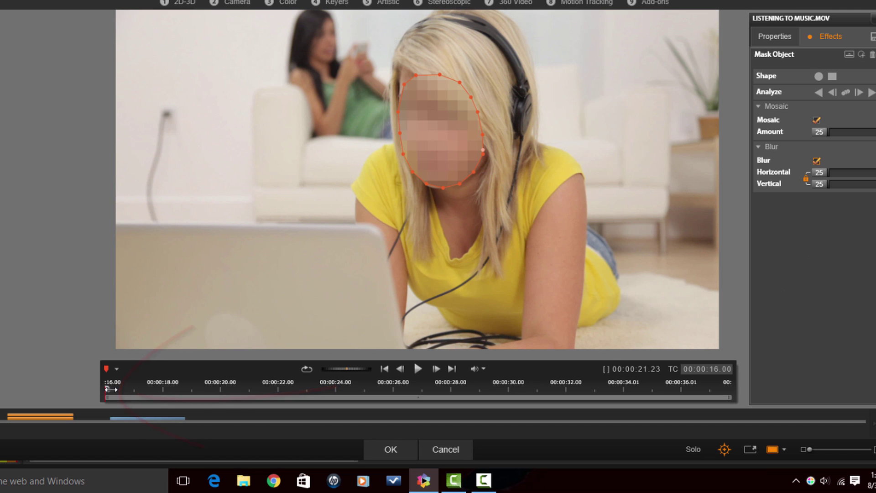
mouse_move(107, 389)
left_mouse_down()
mouse_move(283, 411)
mouse_move(281, 390)
mouse_move(272, 389)
mouse_move(62, 399)
left_mouse_up()
- Confirm the tracked face mask with OK and return to the main timeline
left_click(389, 450)
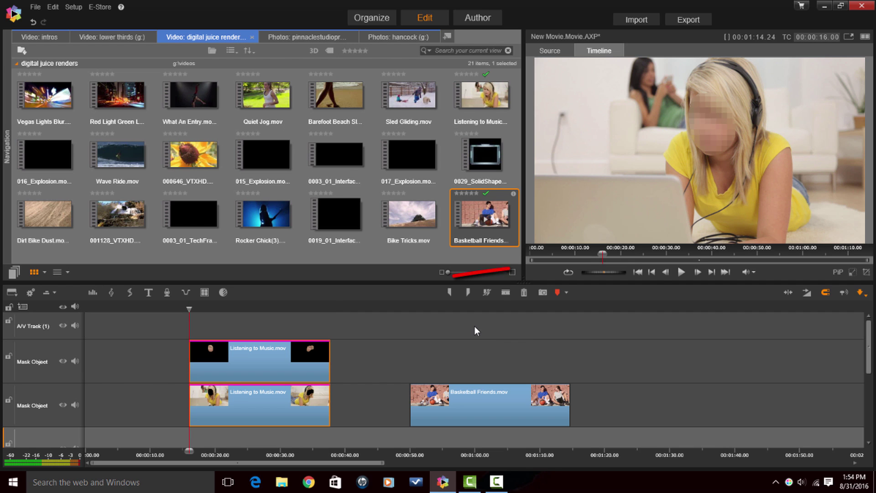
- Play the timeline preview, then pause it after checking the pixelated face
left_click(680, 272)
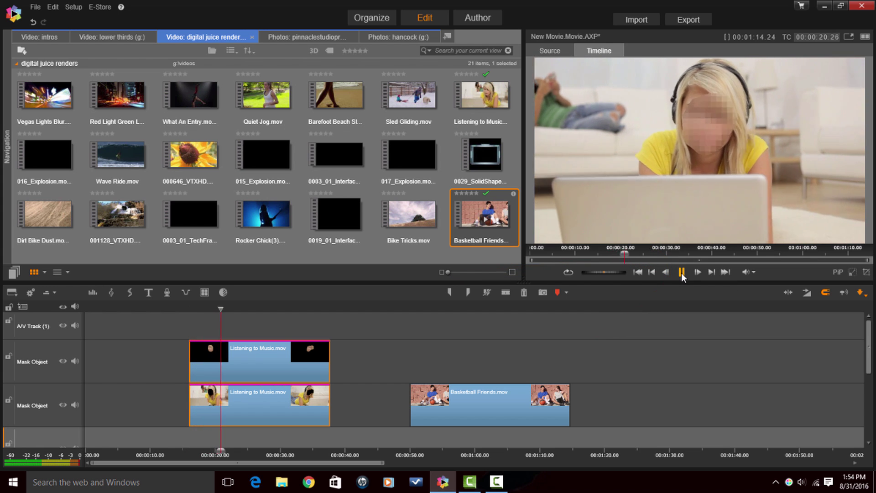
left_click(681, 272)
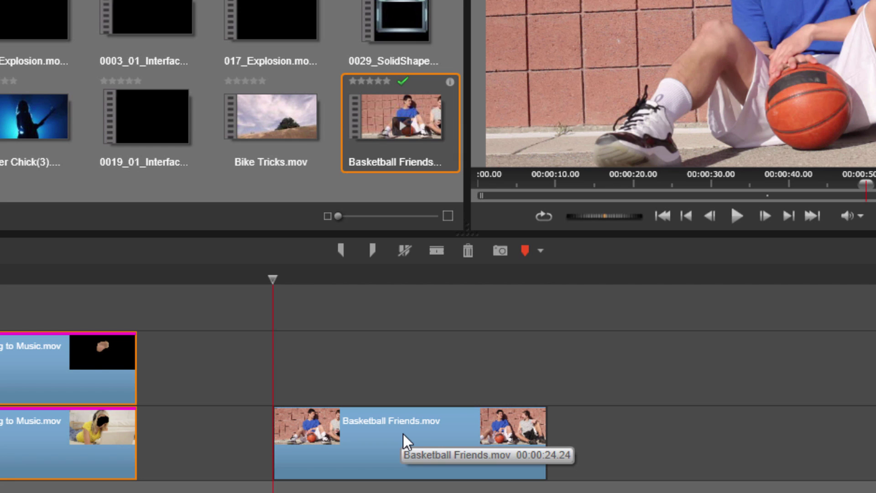
- Apply the Track Motion > Mask Object effect to Basketball Friends.mov
right_click(404, 434)
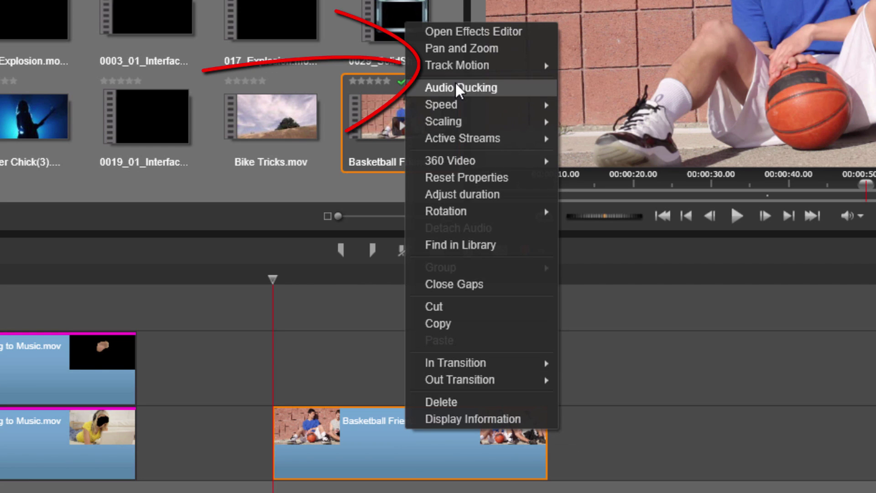
mouse_move(472, 64)
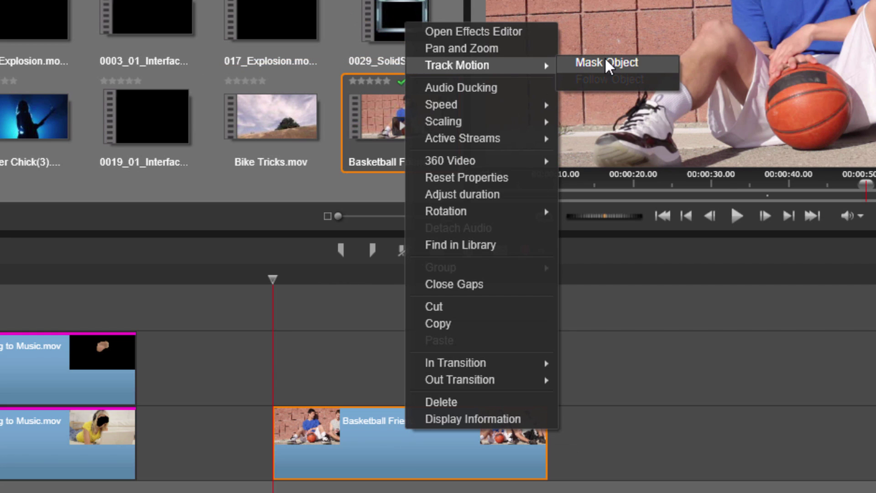
left_click(652, 63)
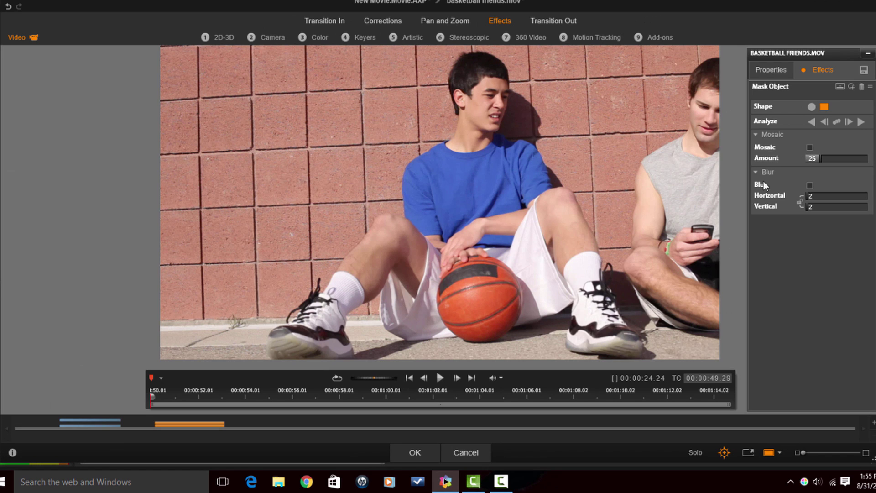
- Fit an elliptical mask around the basketball and track it through the clip
left_click(811, 106)
mouse_move(478, 266)
left_mouse_down()
mouse_move(481, 324)
mouse_move(497, 324)
mouse_move(484, 269)
mouse_move(465, 296)
mouse_move(448, 295)
left_mouse_up()
left_click_drag(503, 296, 513, 295)
left_click_drag(477, 327, 477, 333)
left_click_drag(446, 297, 443, 299)
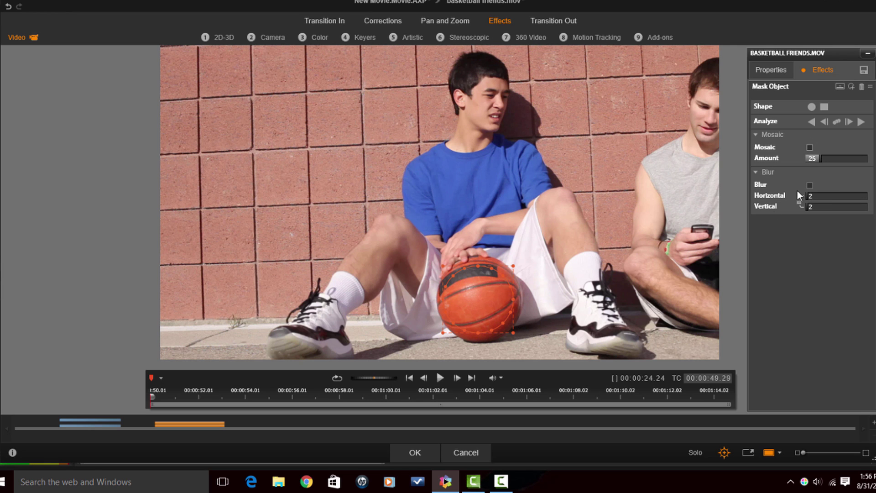
left_click(835, 122)
left_click(206, 396)
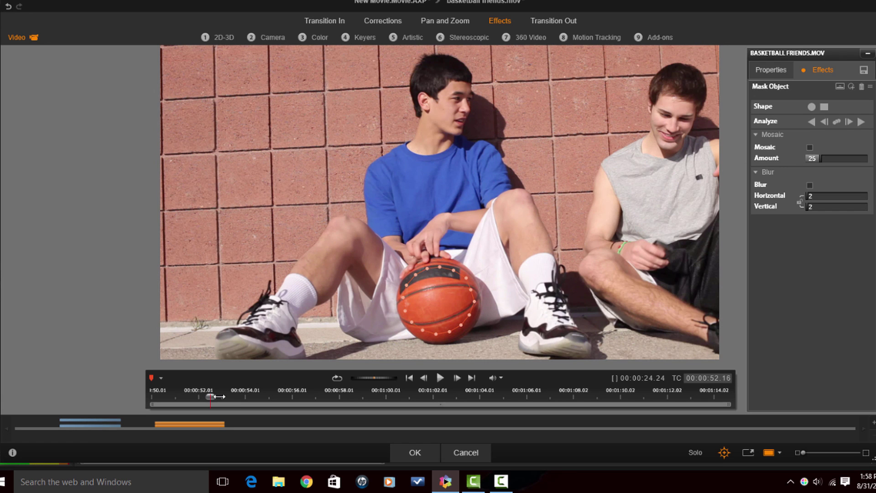
left_click(292, 398)
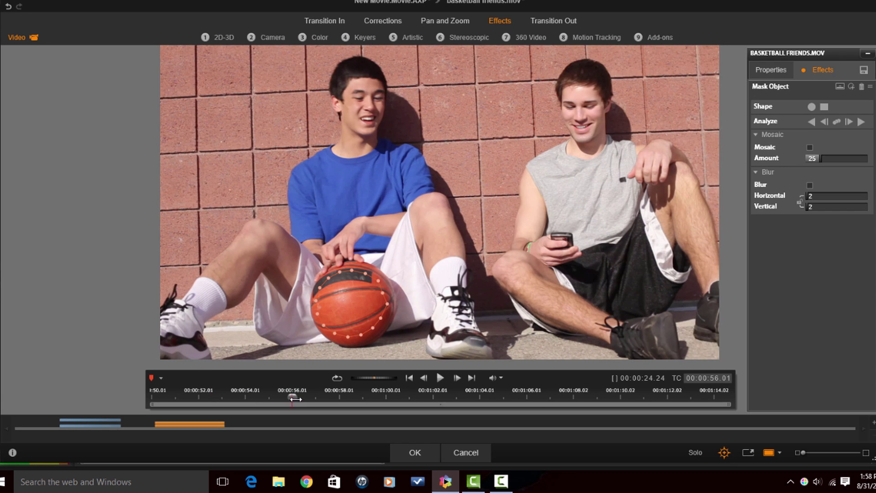
left_click(419, 400)
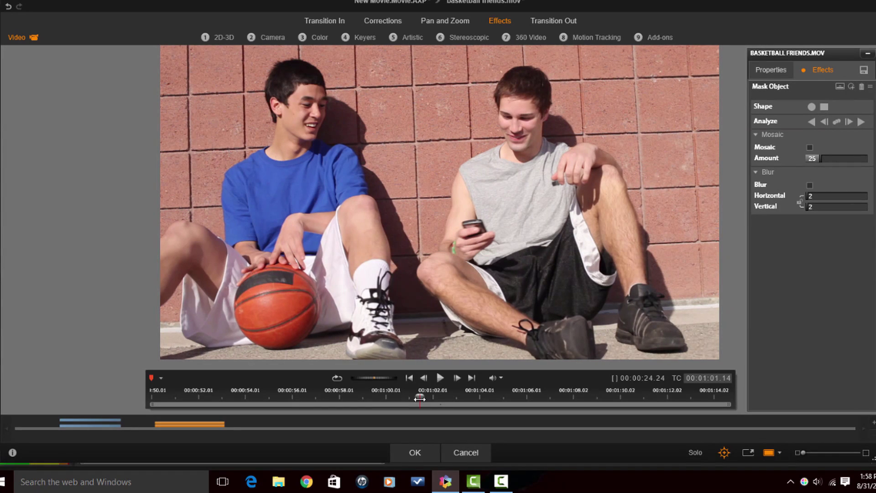
left_click(543, 397)
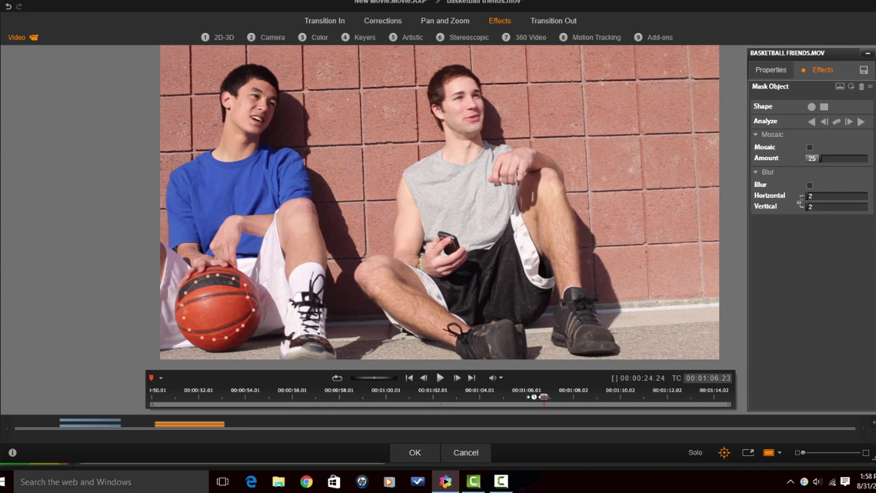
left_click(541, 398)
left_click(679, 399)
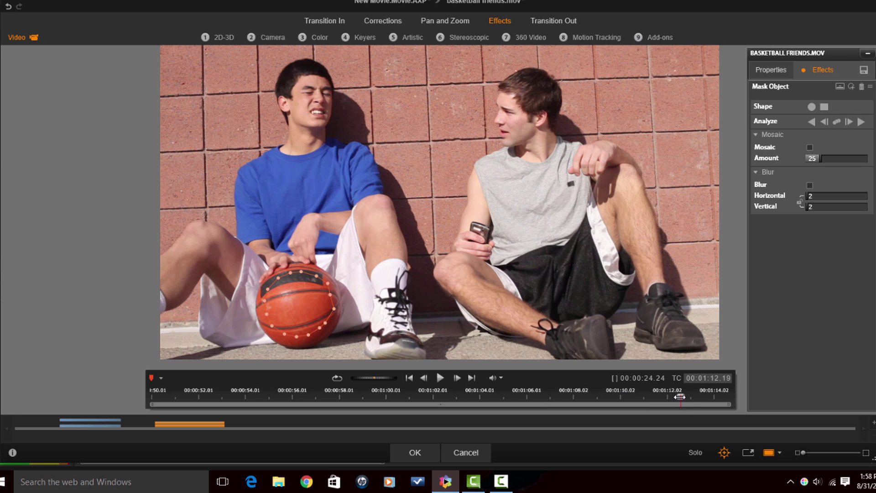
left_click_drag(228, 397, 93, 397)
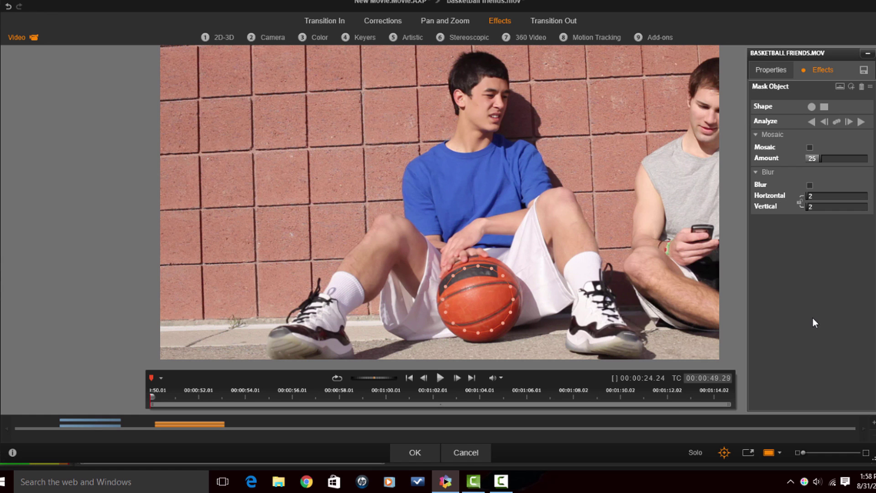
left_click(414, 452)
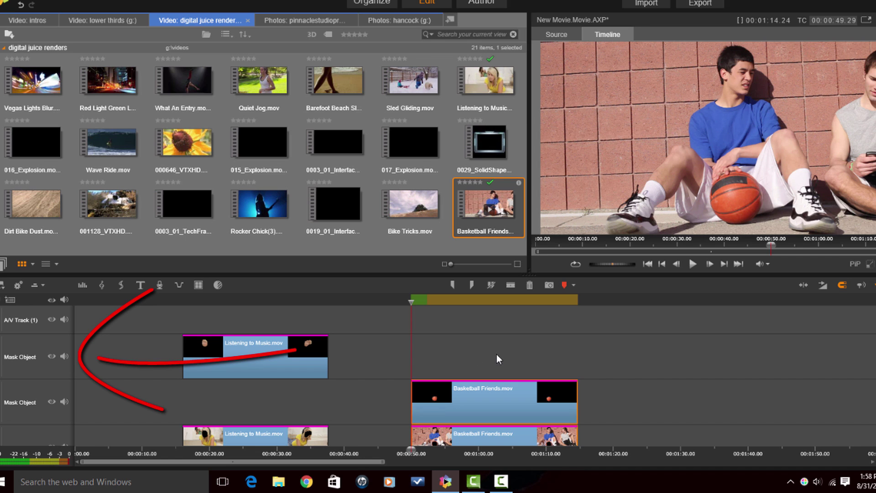
- Select the track above the basketball clip and start a new title there
left_click(54, 345)
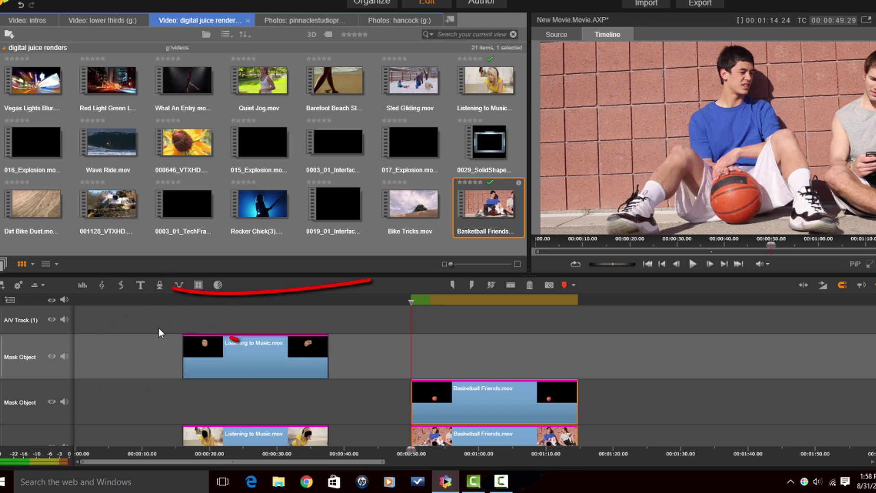
left_click(139, 287)
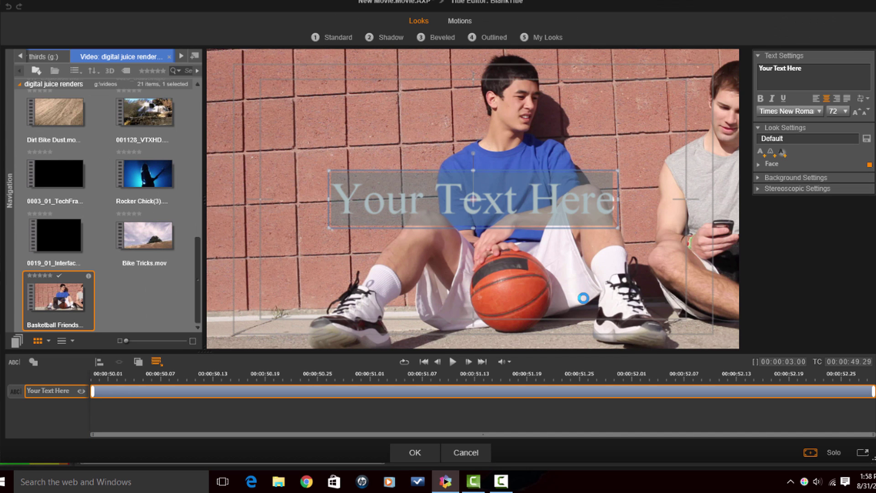
- Type BALL as the title text, give it a black edge outline, and finish the title
type("BALL")
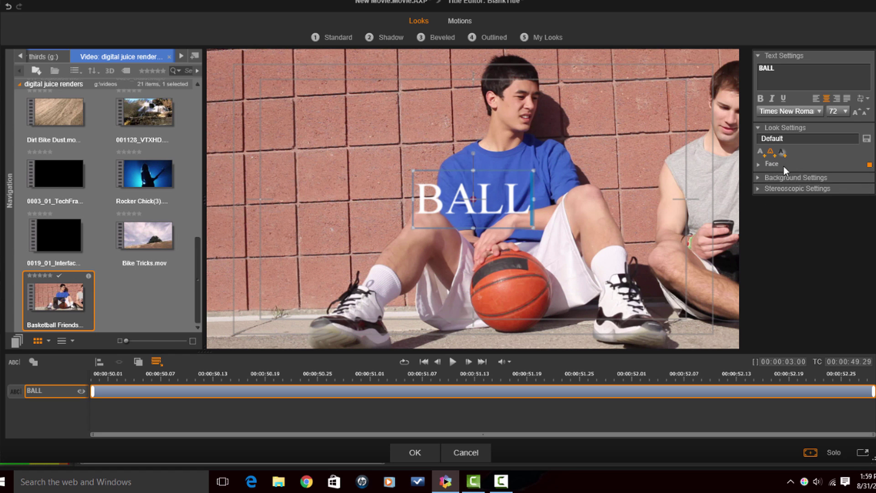
left_click(770, 152)
left_click(816, 248)
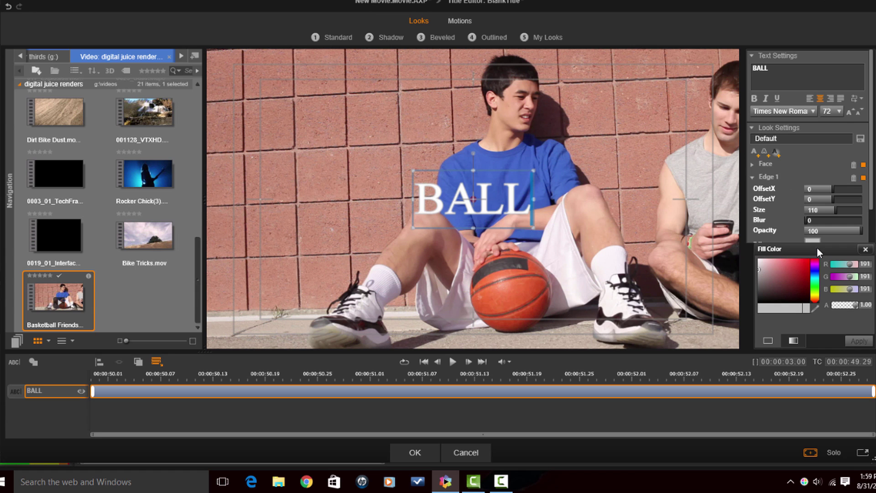
left_click_drag(759, 270, 751, 316)
left_click(857, 339)
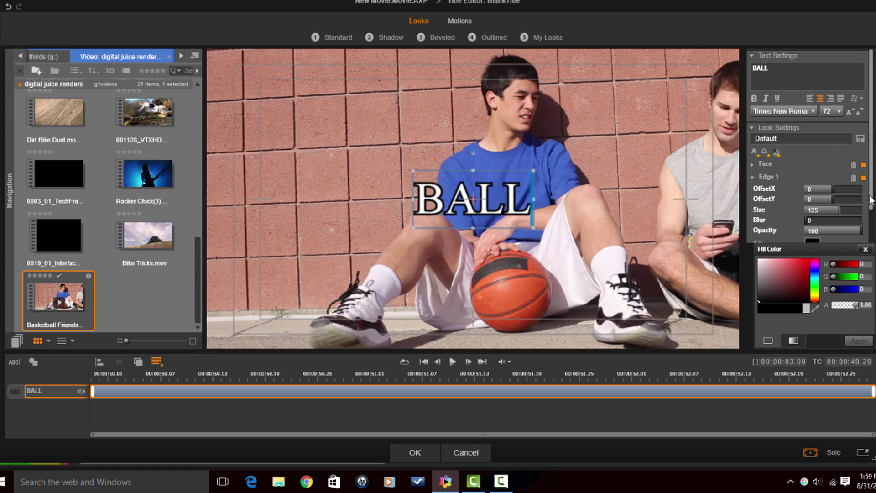
left_click_drag(872, 210, 872, 260)
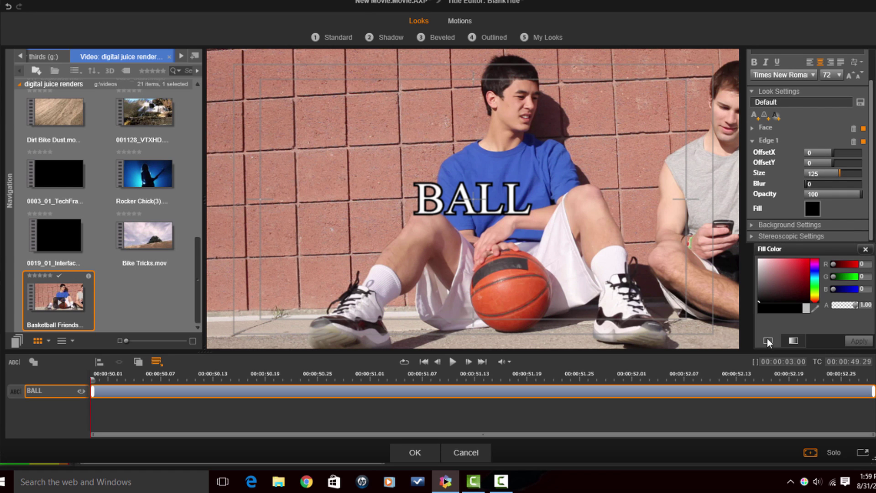
left_click(414, 453)
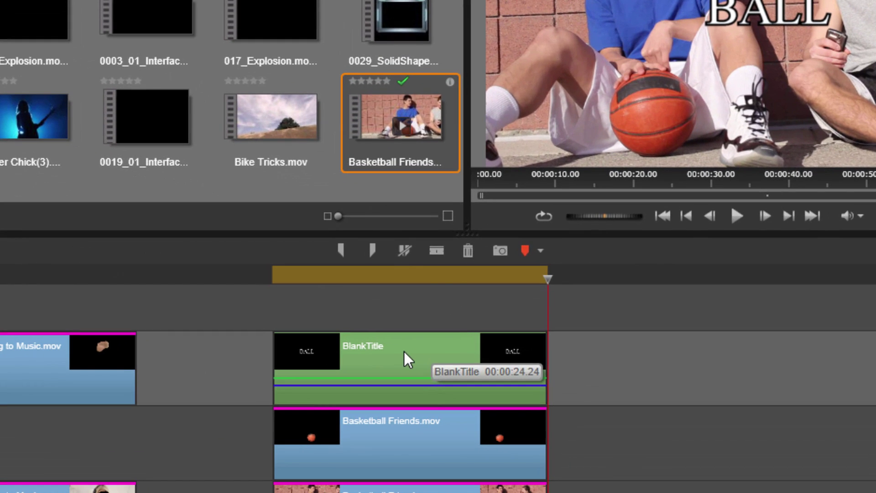
- Apply Track Motion > Follow Object to the BALL title clip from its context menu
right_click(404, 351)
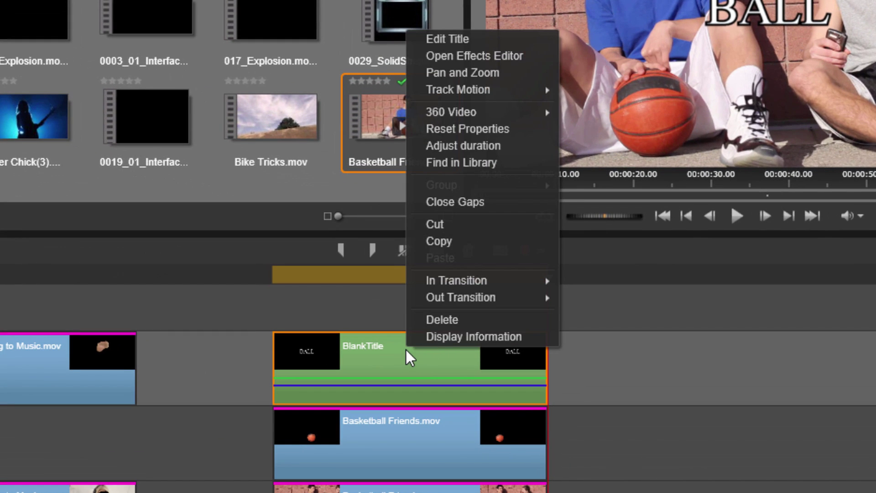
mouse_move(493, 89)
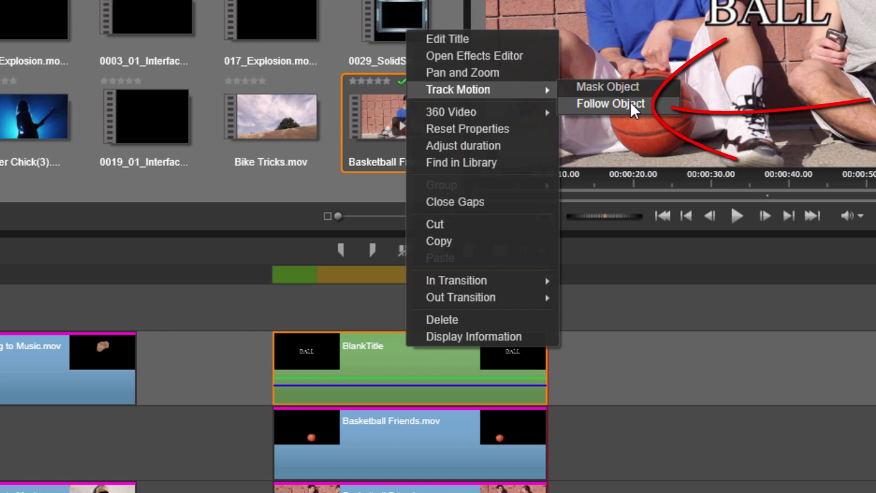
left_click(630, 102)
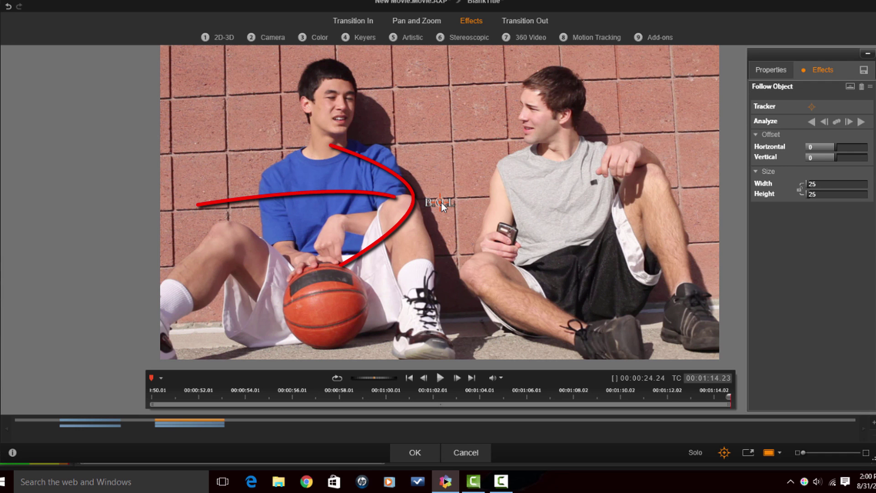
- Place the tracker on the basketball and set the linked title width to 100
left_click_drag(440, 200, 326, 309)
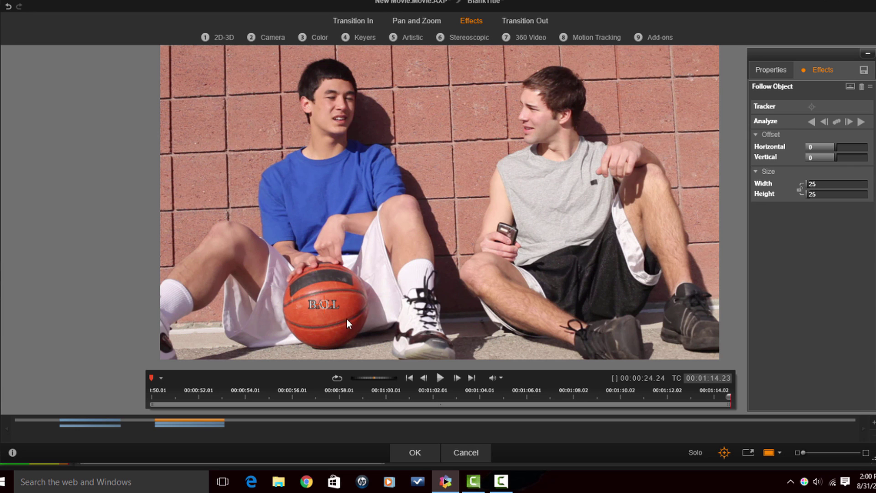
left_click(800, 189)
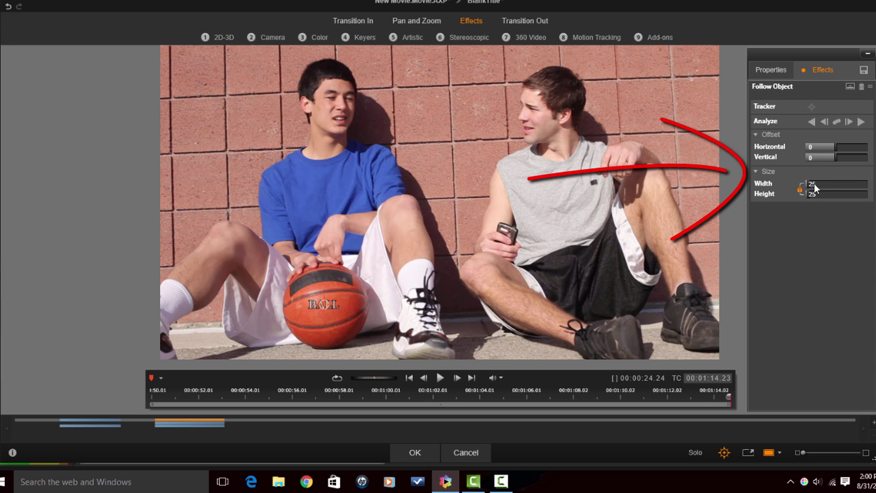
left_click(814, 184)
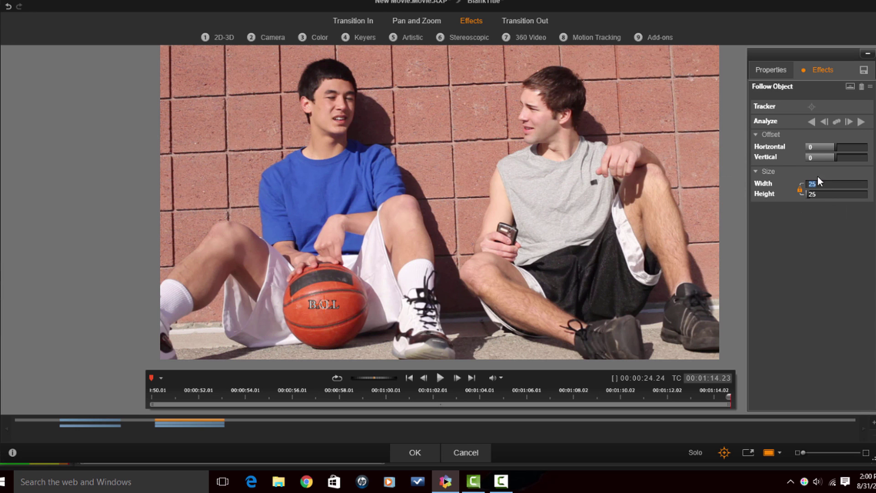
type("100")
key("Return")
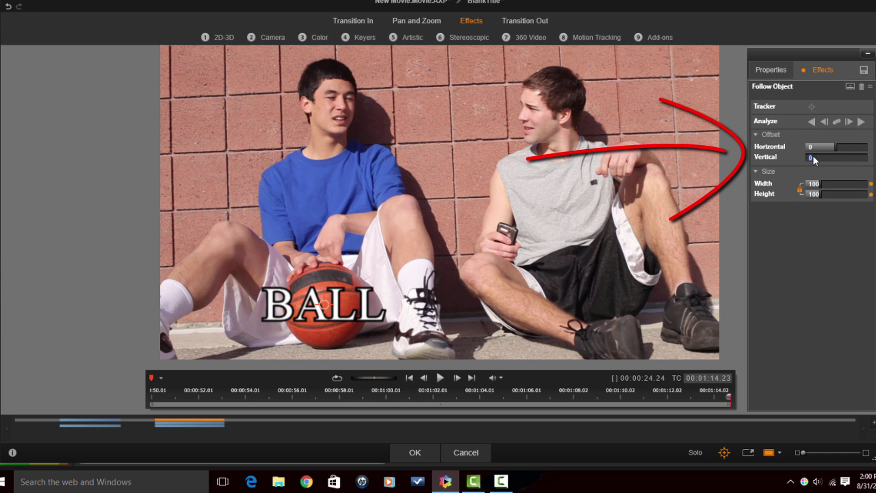
- Raise the title with a -17 vertical offset and track the basketball
type("-17")
key("Return")
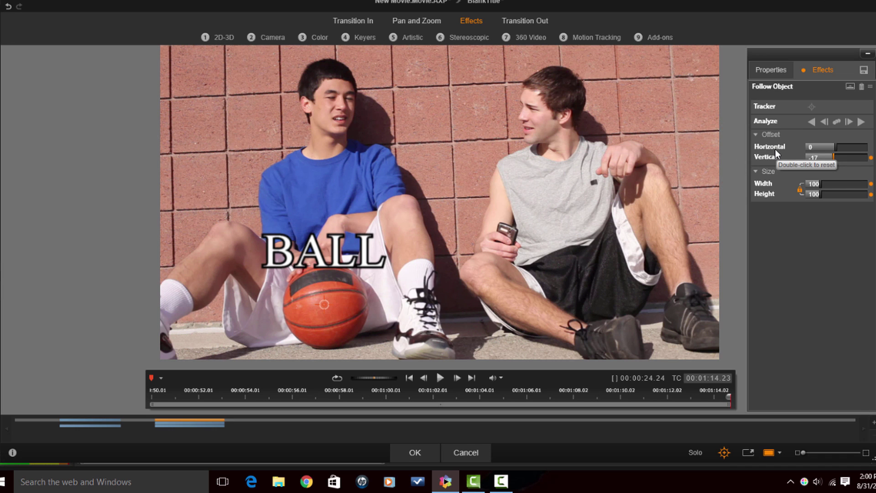
left_click(836, 122)
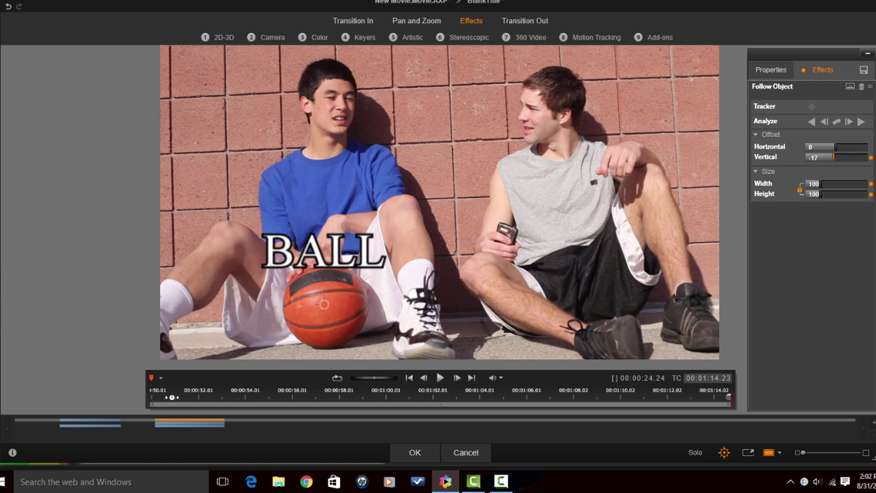
- Play the clip from the start to check BALL follows the ball, then accept the effect
left_click_drag(173, 397, 141, 397)
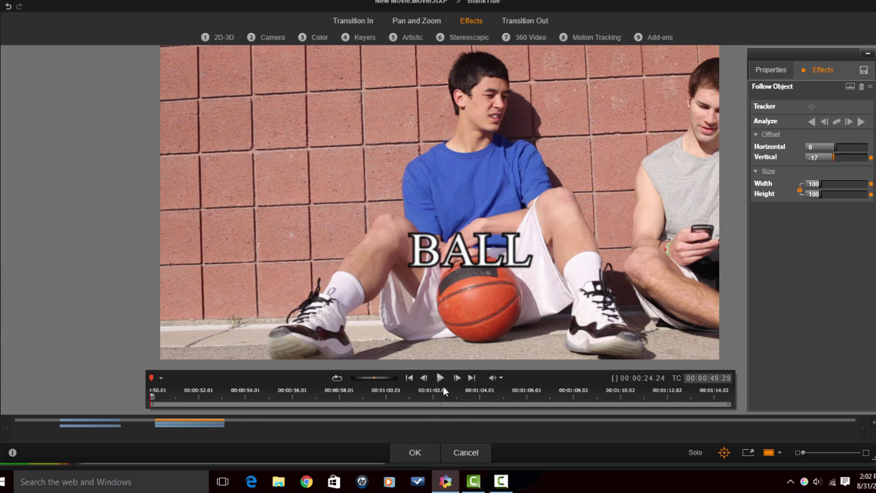
left_click(440, 378)
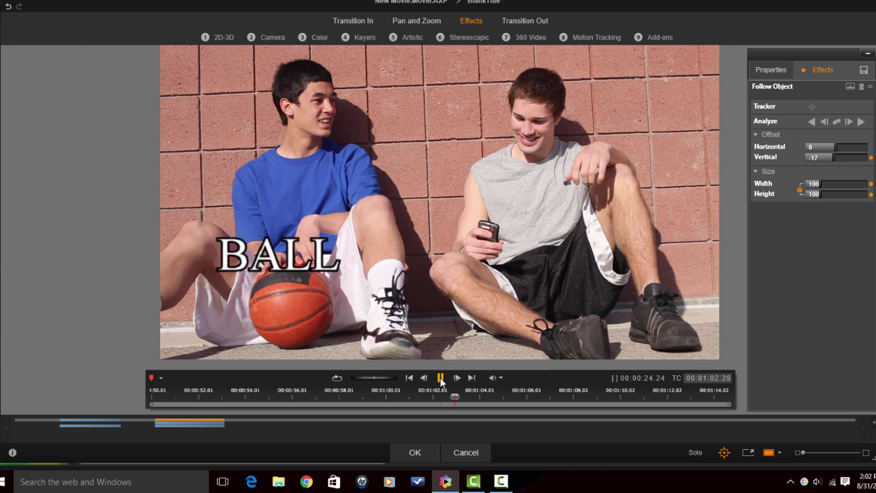
left_click(441, 378)
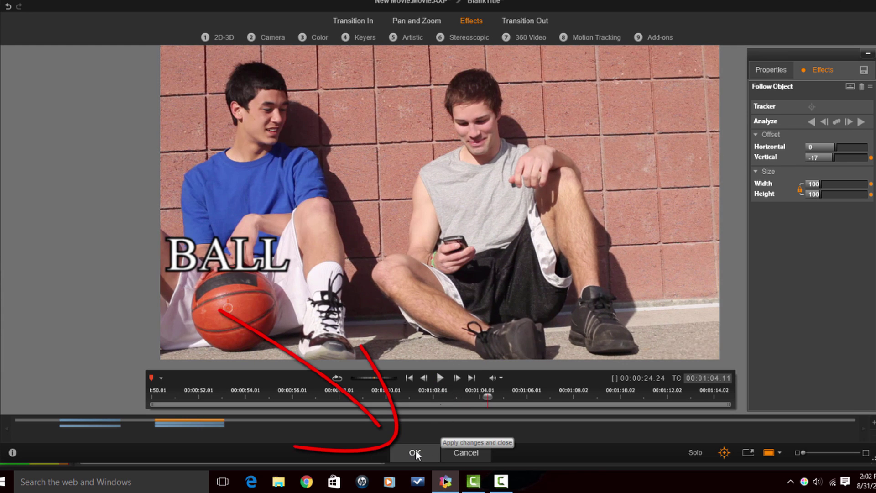
left_click(415, 450)
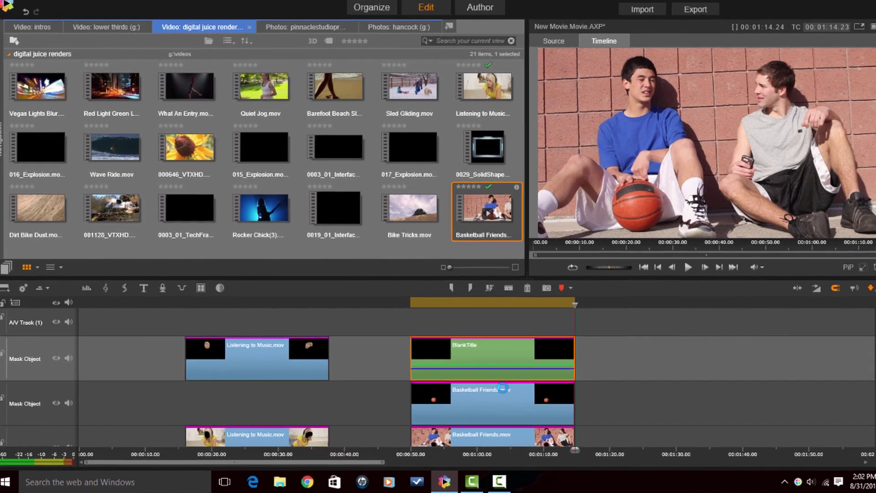